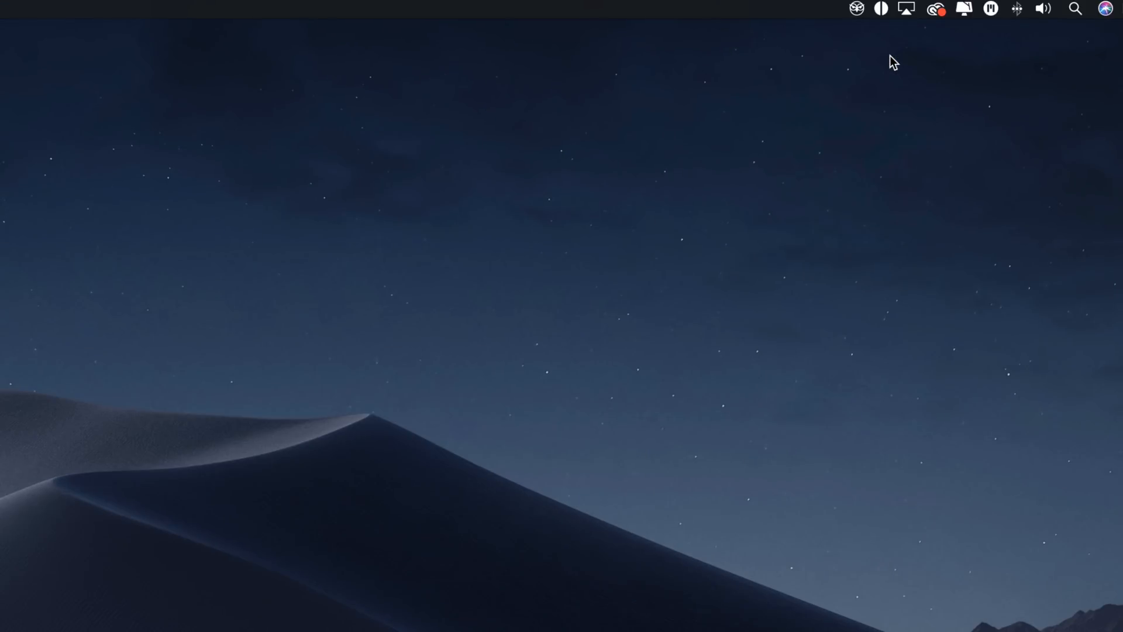
Step: Flip the system appearance from the owl menu: light, then dark, then back to light
left_click(857, 9)
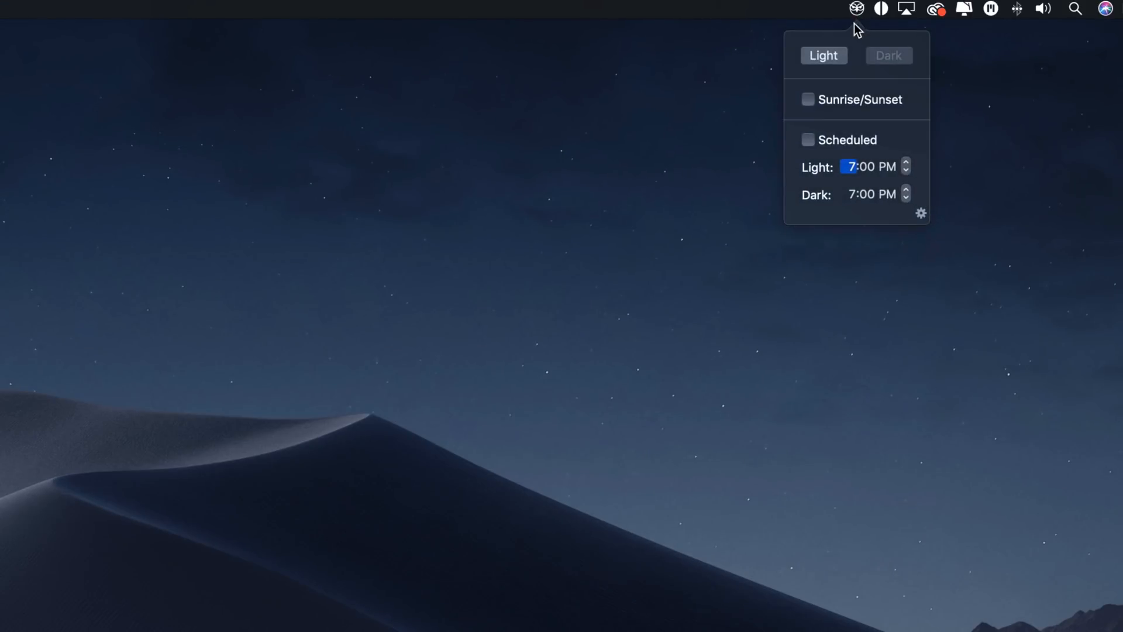
left_click(826, 55)
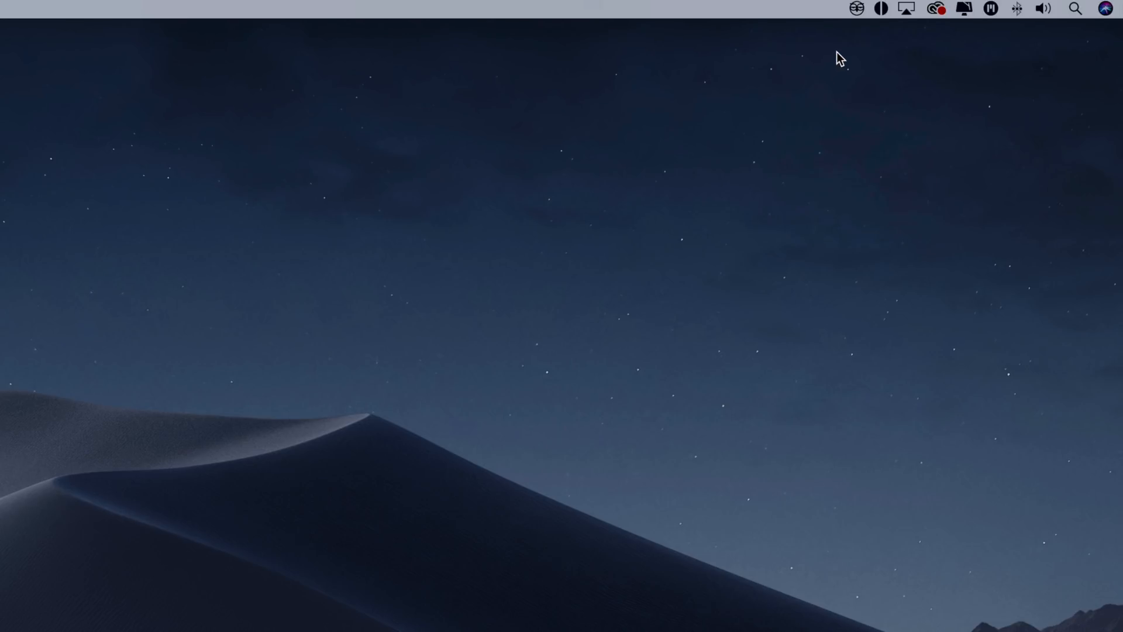
left_click(853, 13)
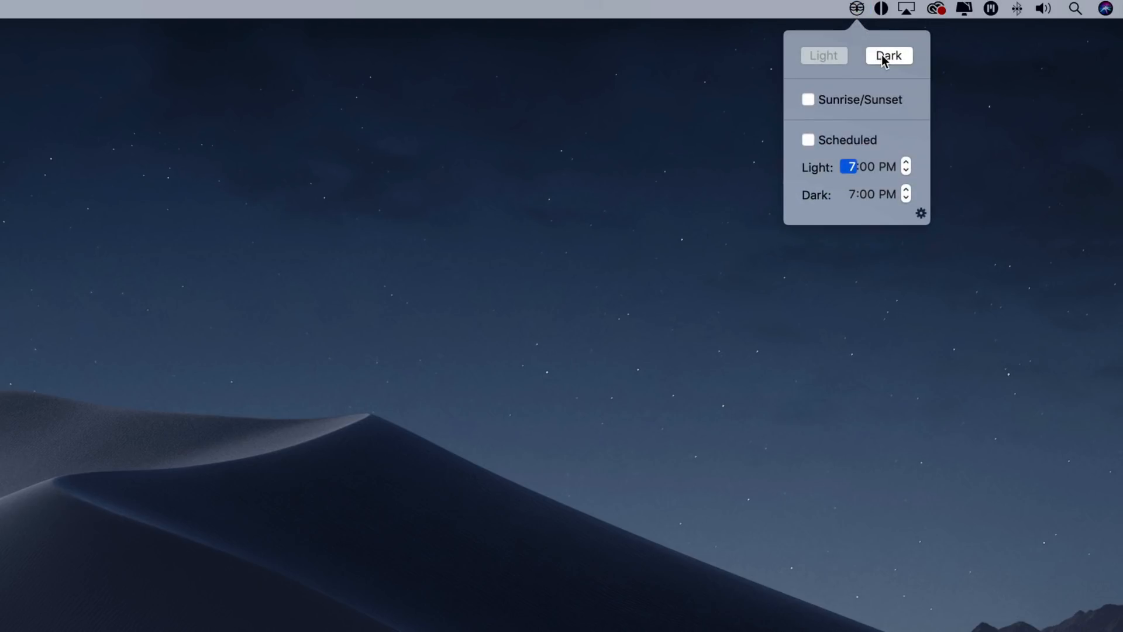
left_click(882, 55)
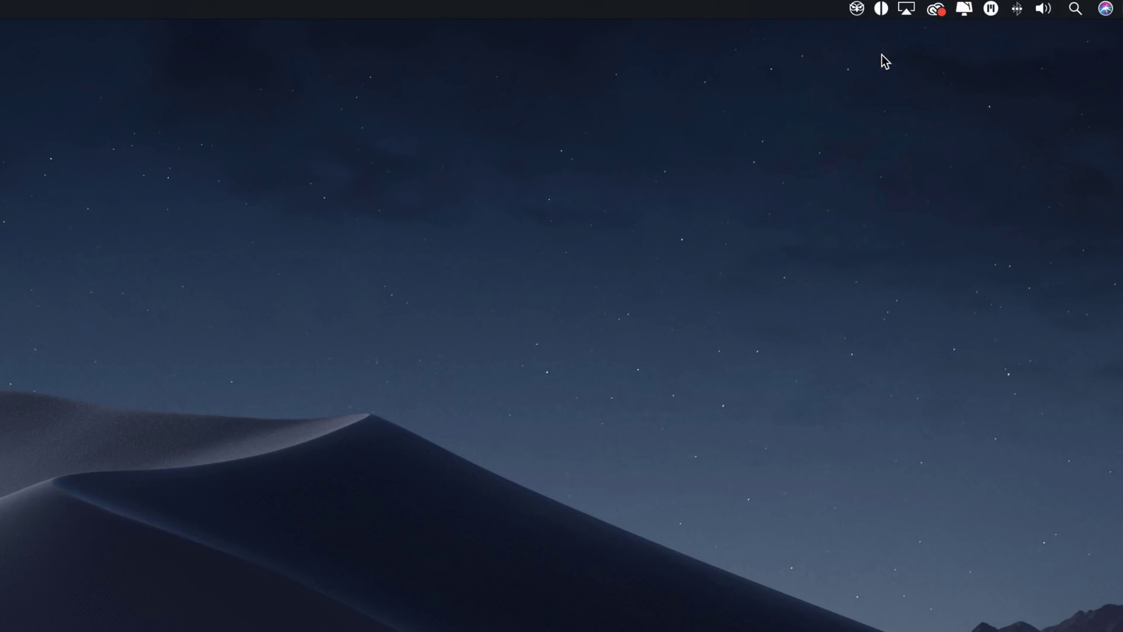
left_click(857, 10)
left_click(839, 50)
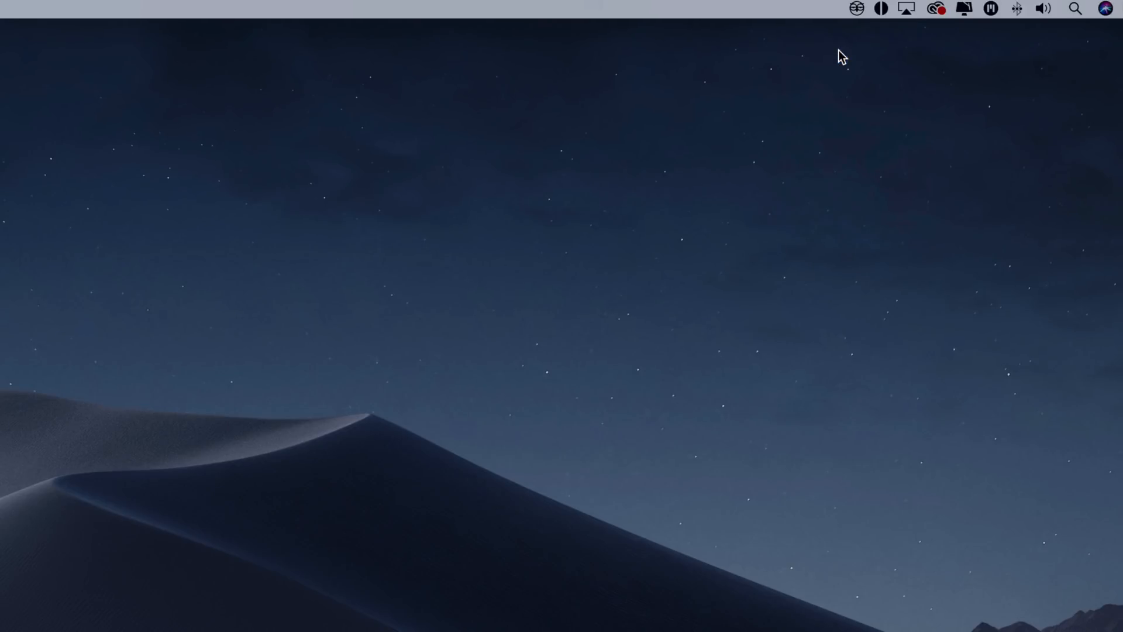
Step: Turn on Night Owl's scheduled light/dark switching and bring up its settings
left_click(853, 9)
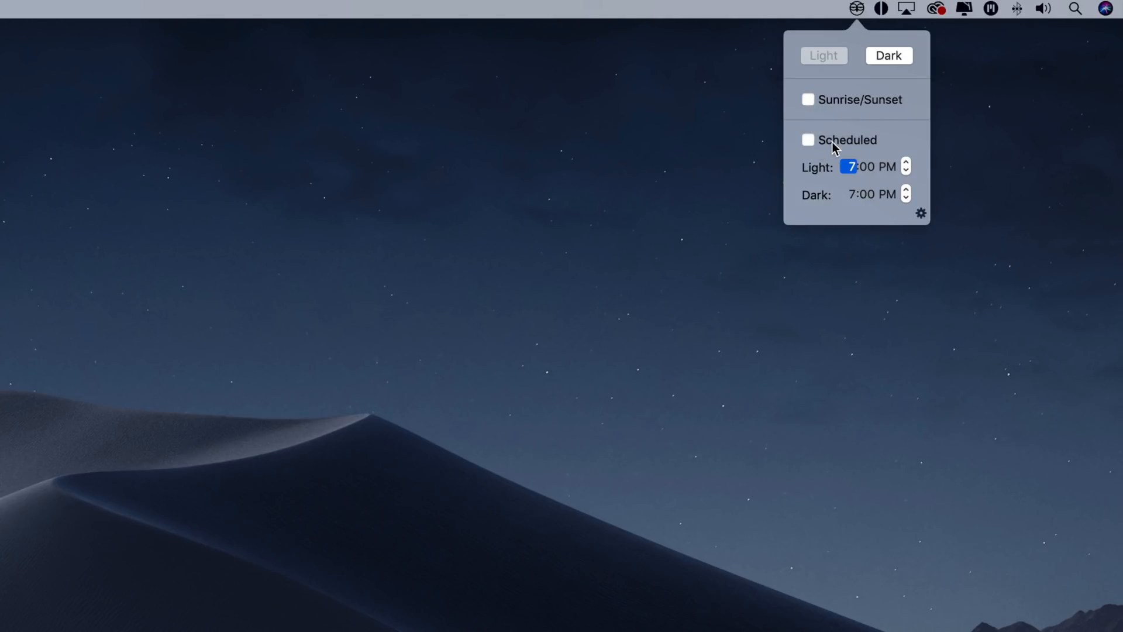
left_click(887, 144)
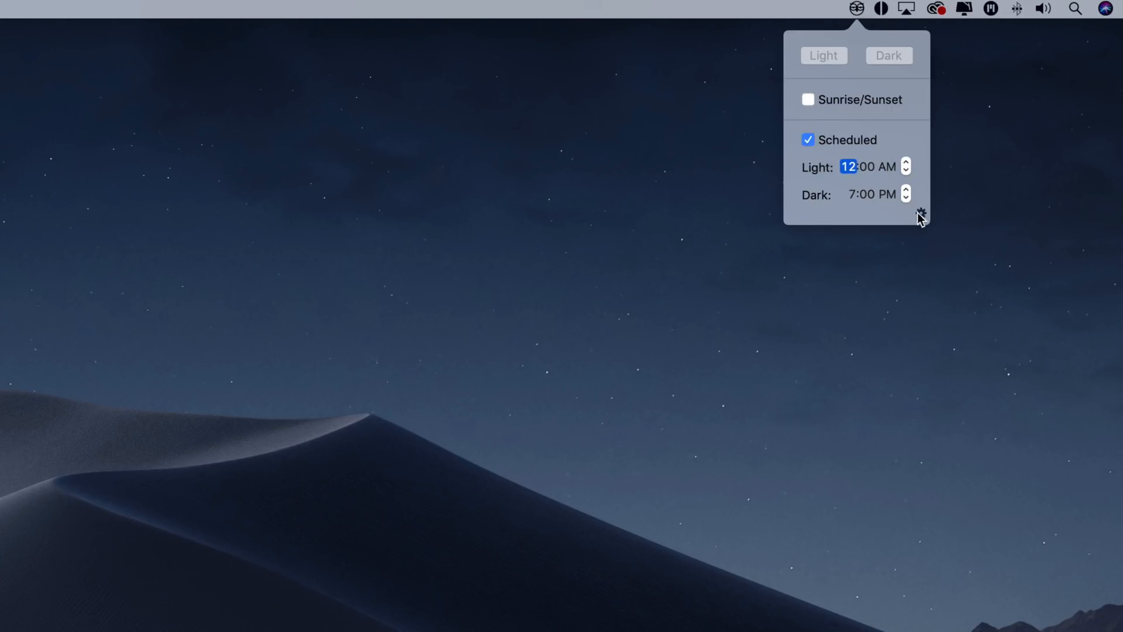
left_click(919, 214)
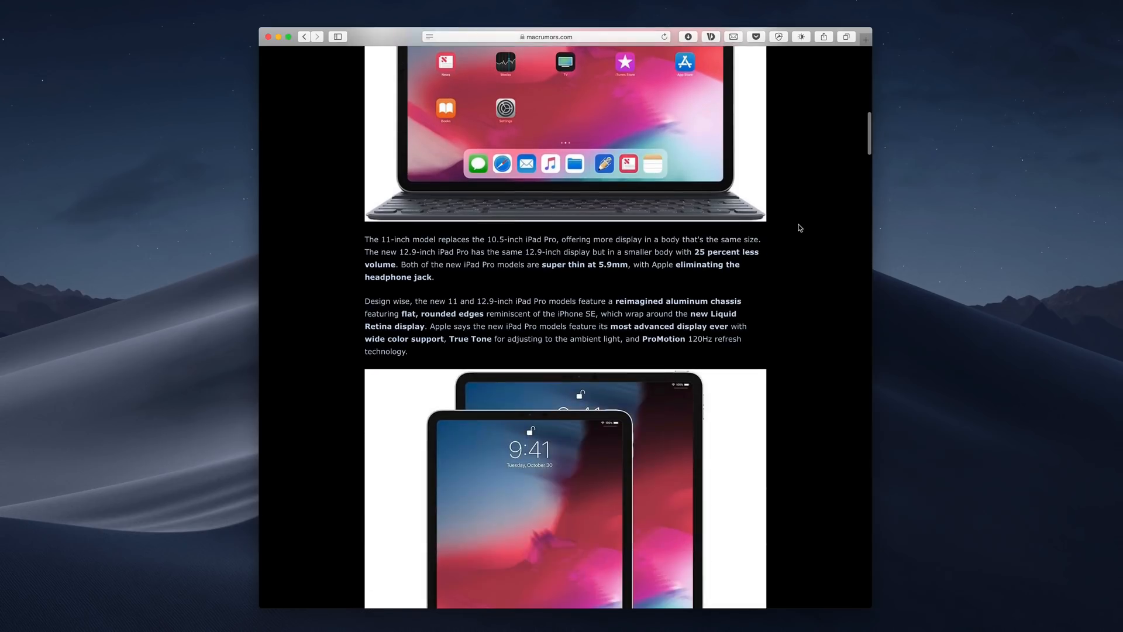
scroll(799, 228, "down", 1)
scroll(799, 228, "down", 4)
scroll(800, 228, "down", 2)
scroll(799, 229, "down", 3)
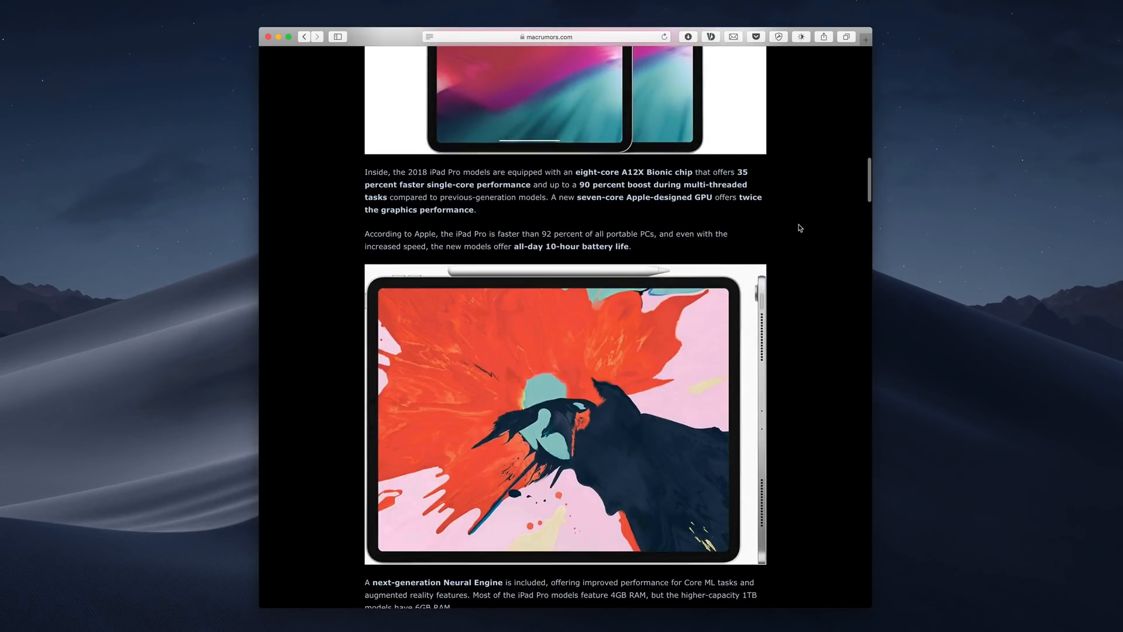
scroll(800, 228, "down", 5)
scroll(799, 228, "down", 2)
scroll(800, 228, "down", 4)
scroll(799, 229, "down", 4)
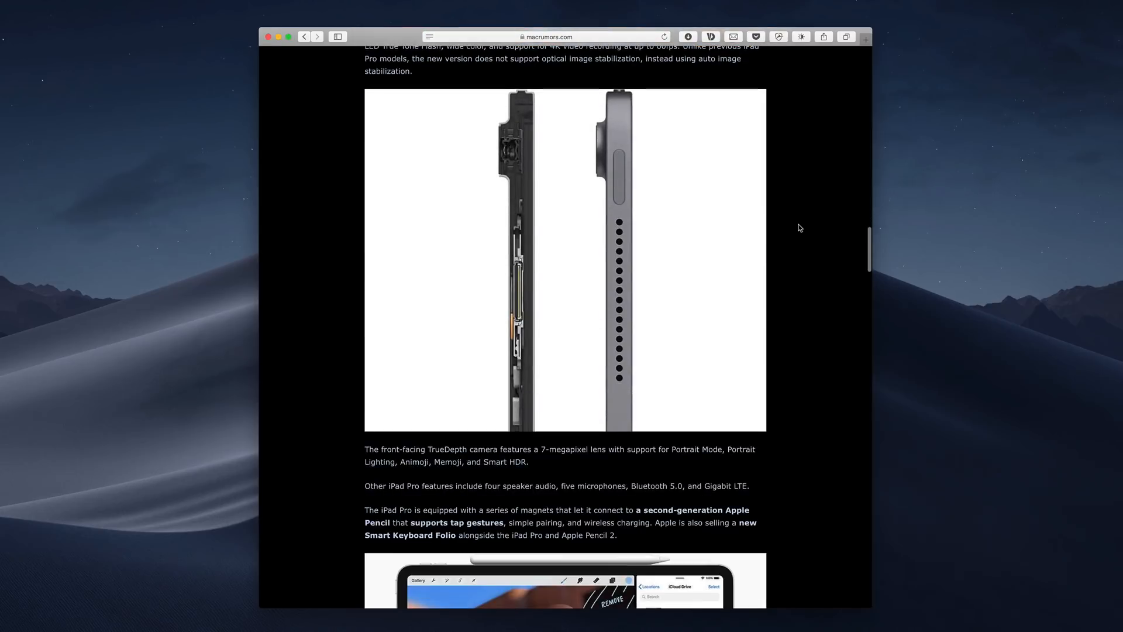
scroll(799, 228, "down", 1)
scroll(800, 228, "down", 5)
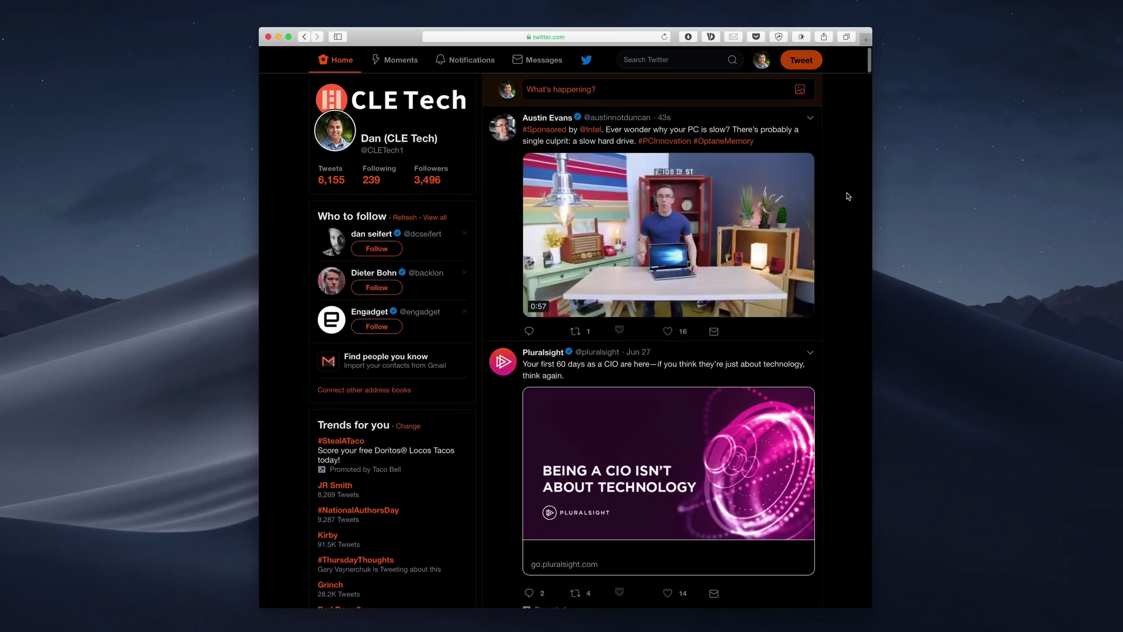
scroll(848, 198, "down", 2)
scroll(848, 197, "down", 2)
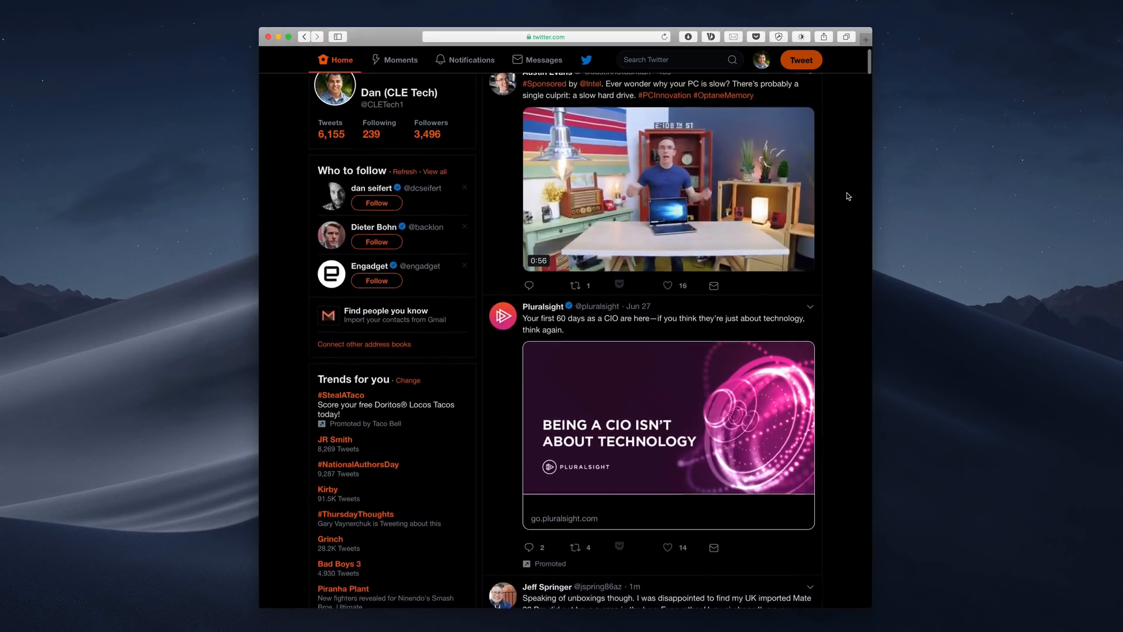
scroll(847, 197, "down", 1)
scroll(848, 197, "down", 5)
scroll(849, 197, "down", 1)
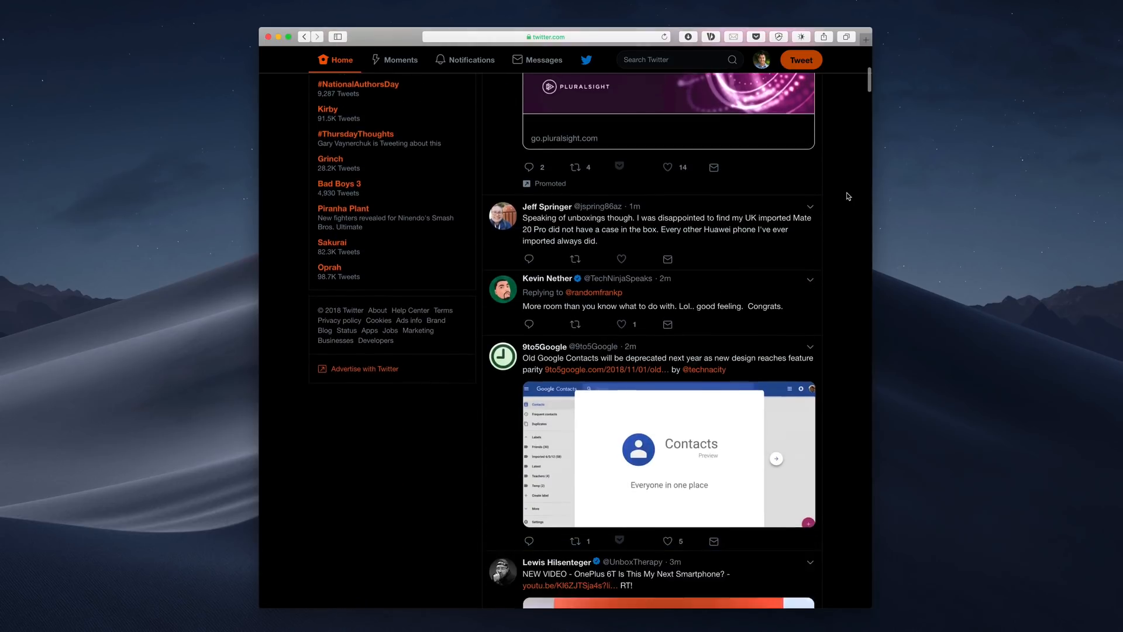
scroll(848, 197, "down", 3)
scroll(848, 197, "down", 1)
scroll(848, 197, "down", 2)
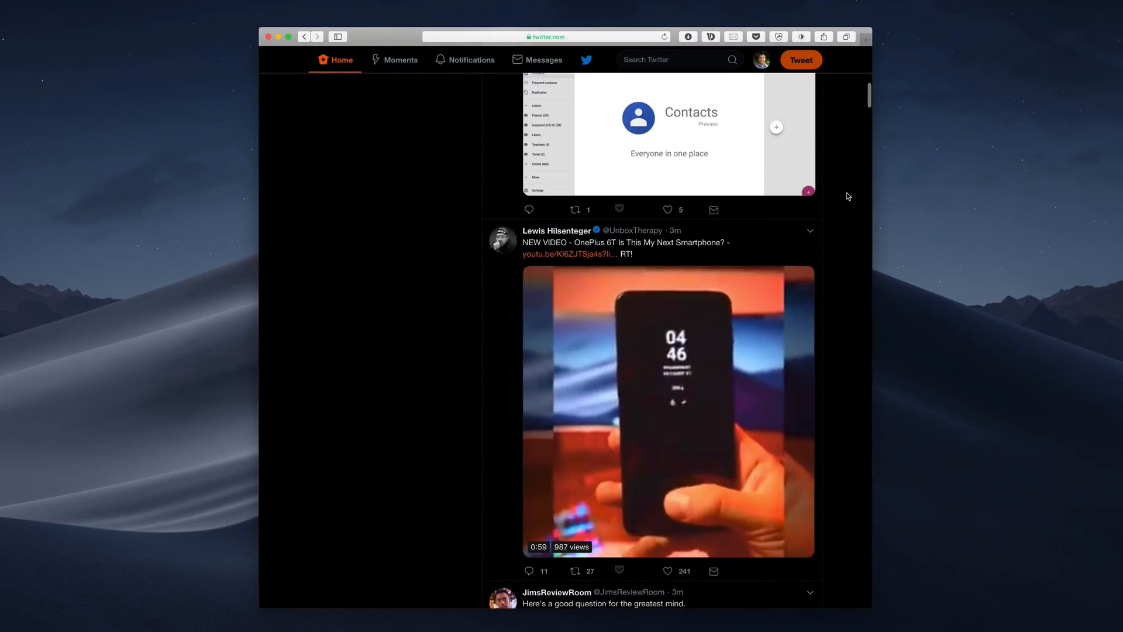
scroll(848, 197, "down", 1)
scroll(848, 197, "down", 1)
scroll(848, 196, "down", 1)
scroll(847, 197, "down", 1)
scroll(848, 196, "down", 1)
scroll(848, 197, "down", 1)
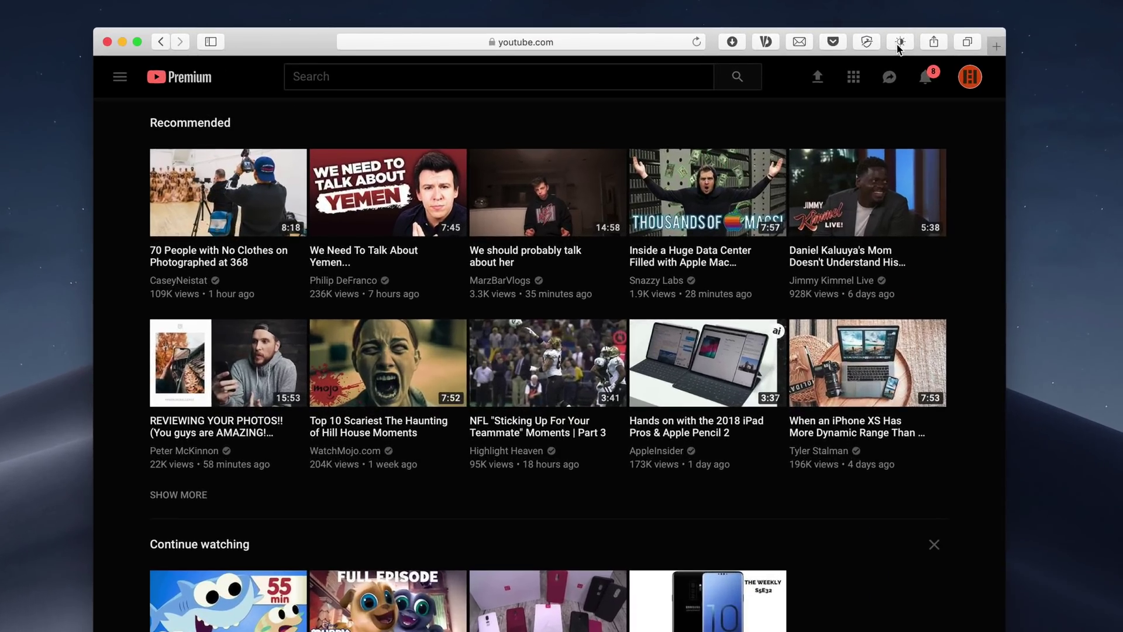
Step: Bring up the Dark Mode extension's options from the Safari toolbar on YouTube
left_click(801, 39)
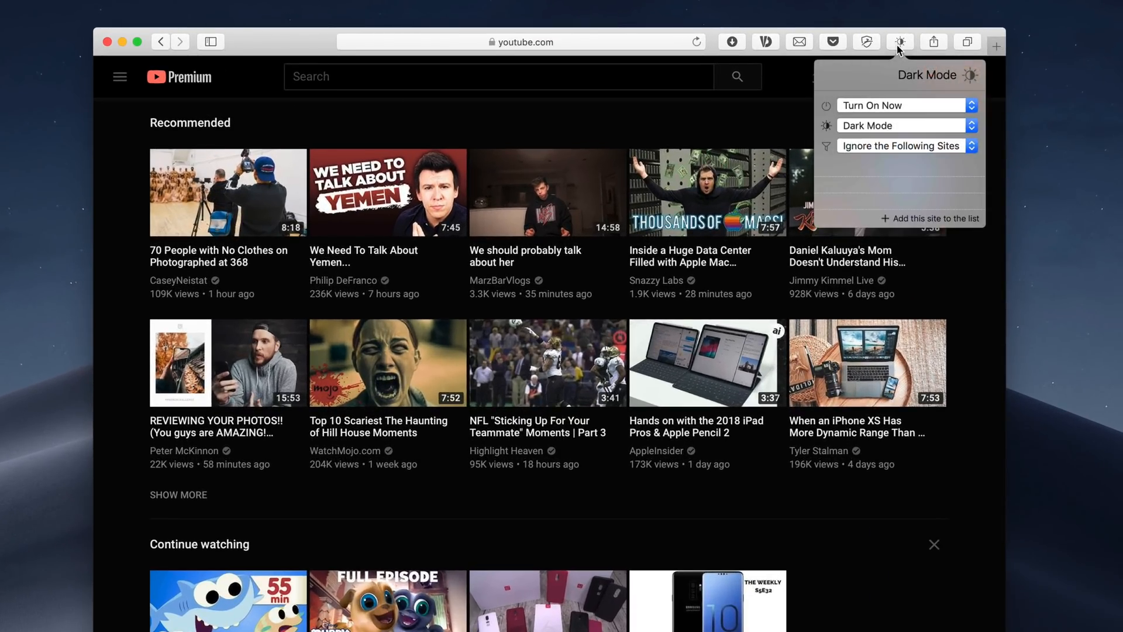
Step: Keep dark mode set to 'Turn On Now' and switch YouTube to the 'Softer Dark Mode' style
left_click(897, 105)
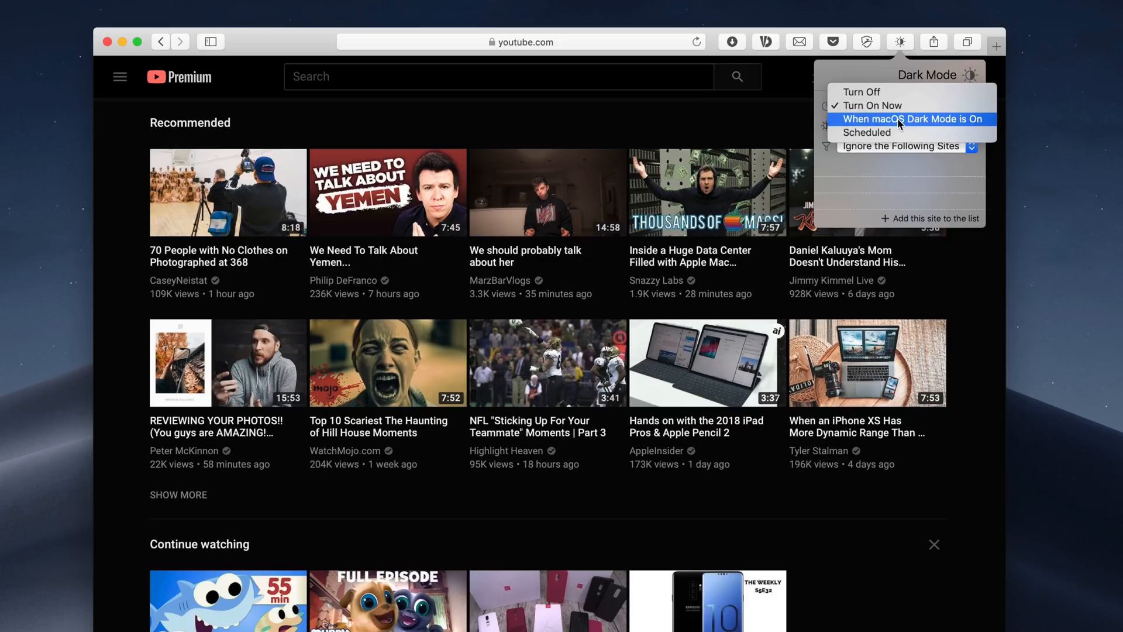
left_click(902, 173)
left_click(900, 129)
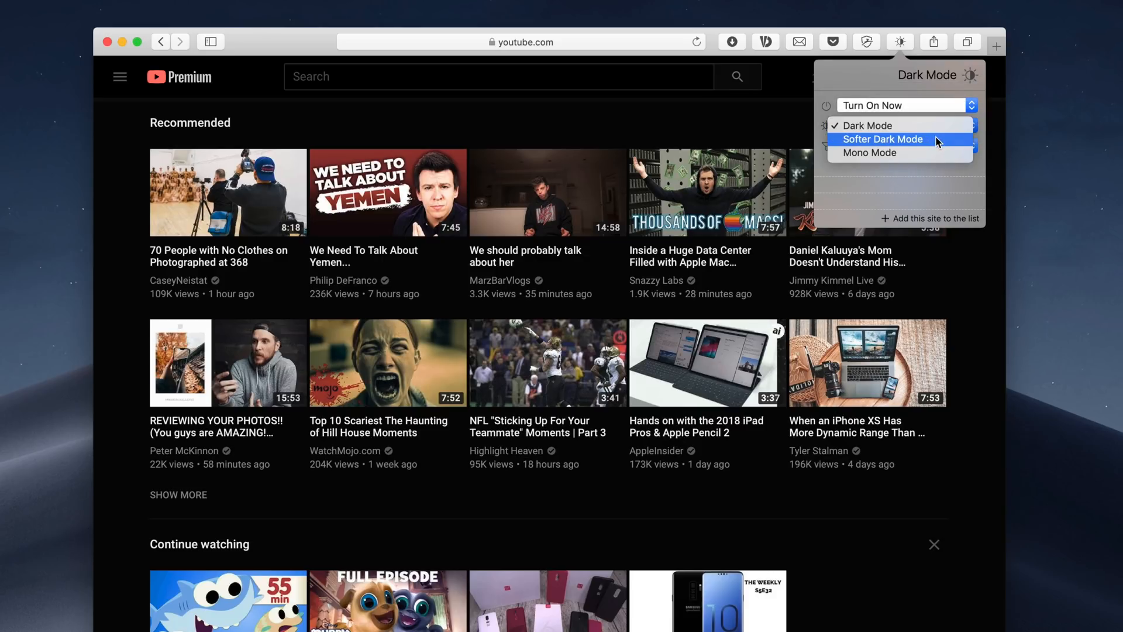
left_click(938, 141)
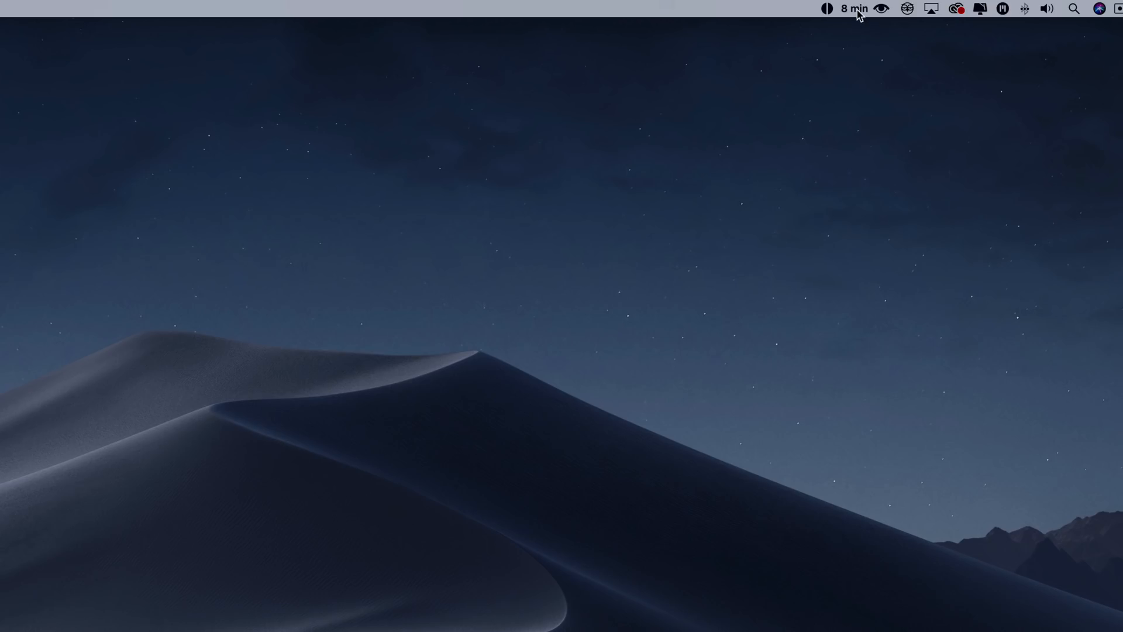
Step: Show the 'Skip breaks for' options from the Breaks for Eyes menu-bar timer
left_click(859, 9)
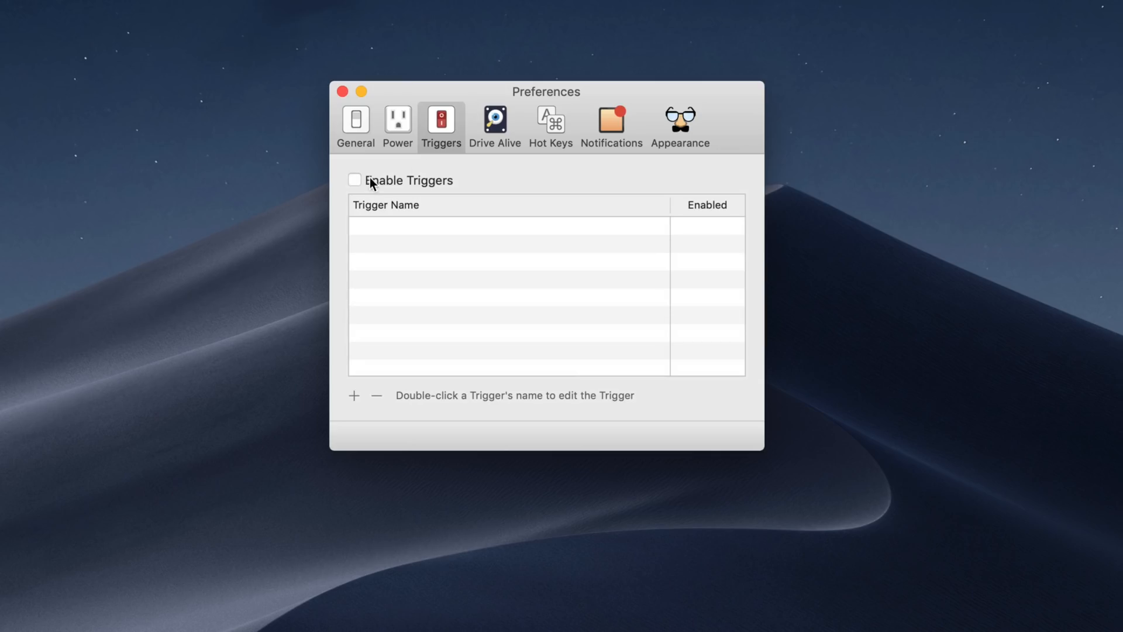
Step: Start creating a new Amphetamine trigger from the + button under the trigger list
left_click(355, 394)
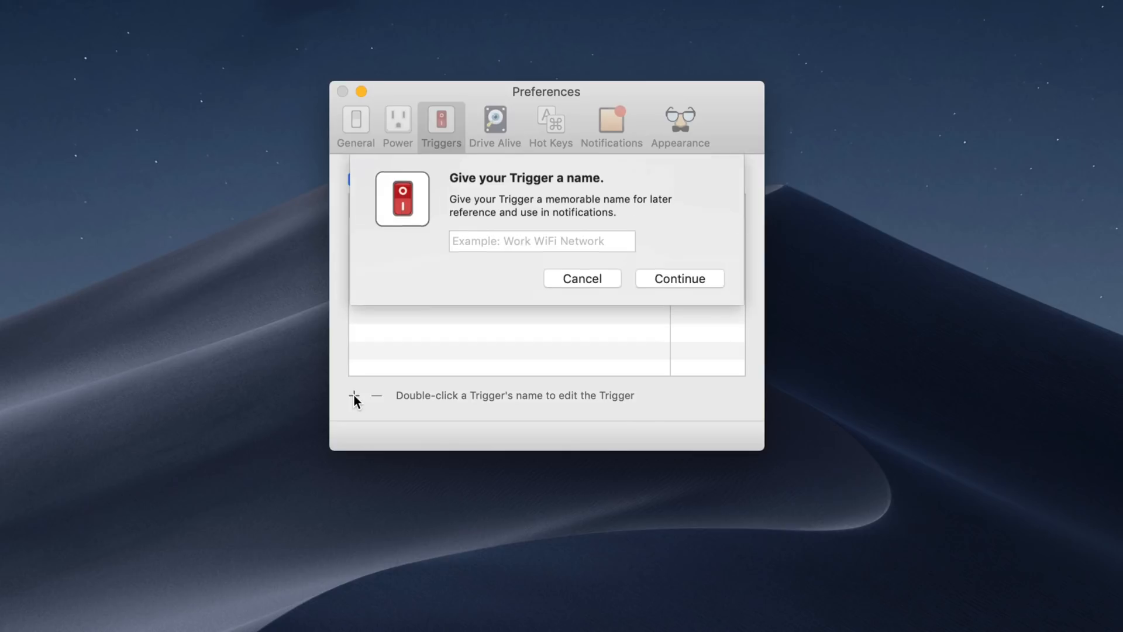
type("Work Wifi")
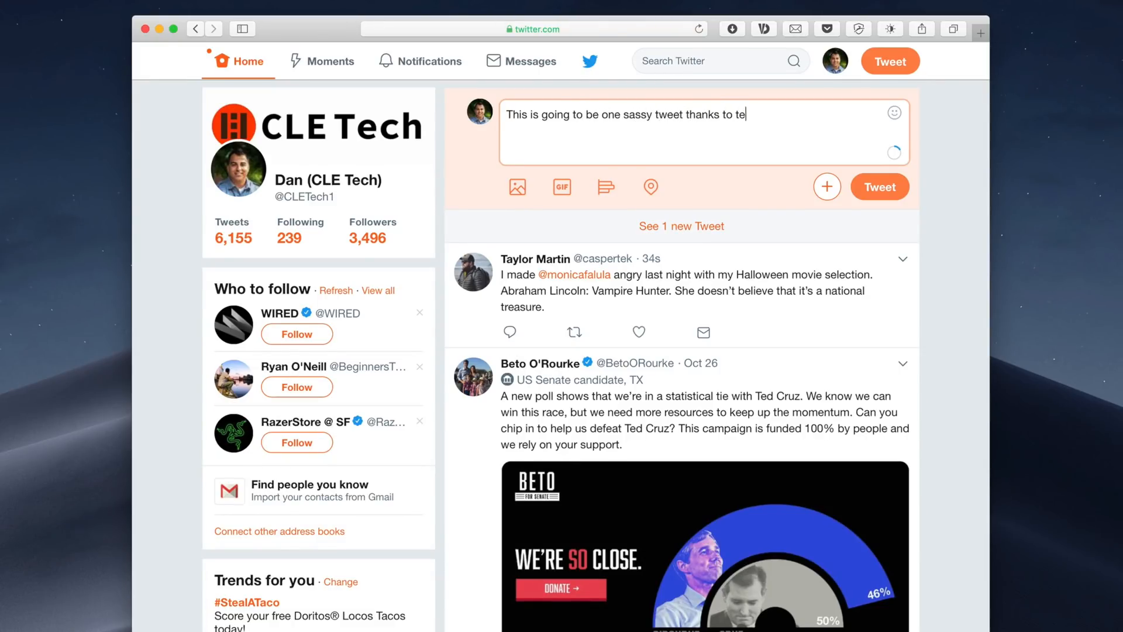
type("s")
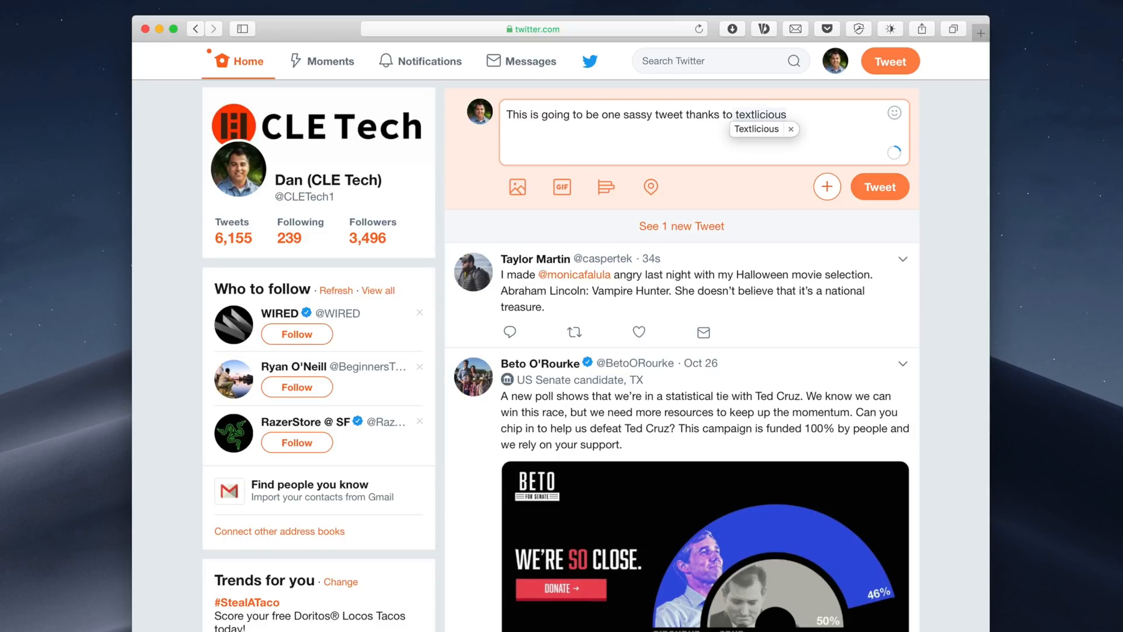
Step: Accept the capitalized 'Textlicious' correction and select the whole draft tweet
left_click(610, 163)
left_click_drag(793, 115, 552, 95)
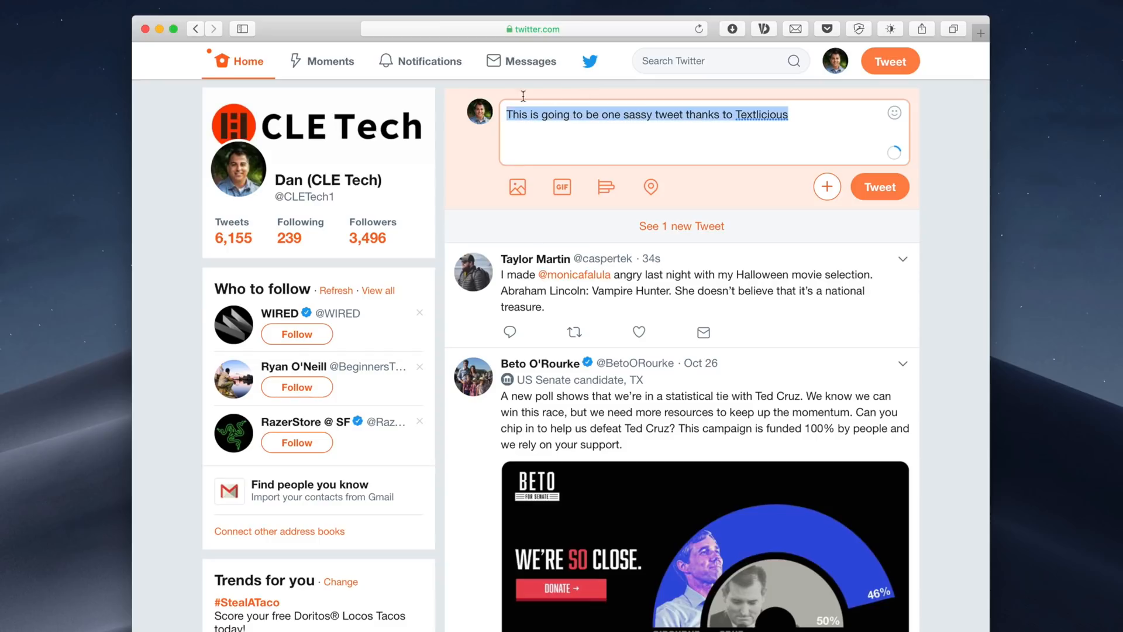
Step: Convert the tweet to Typewriter text, then to Serif Italic, via the Services menu
right_click(667, 116)
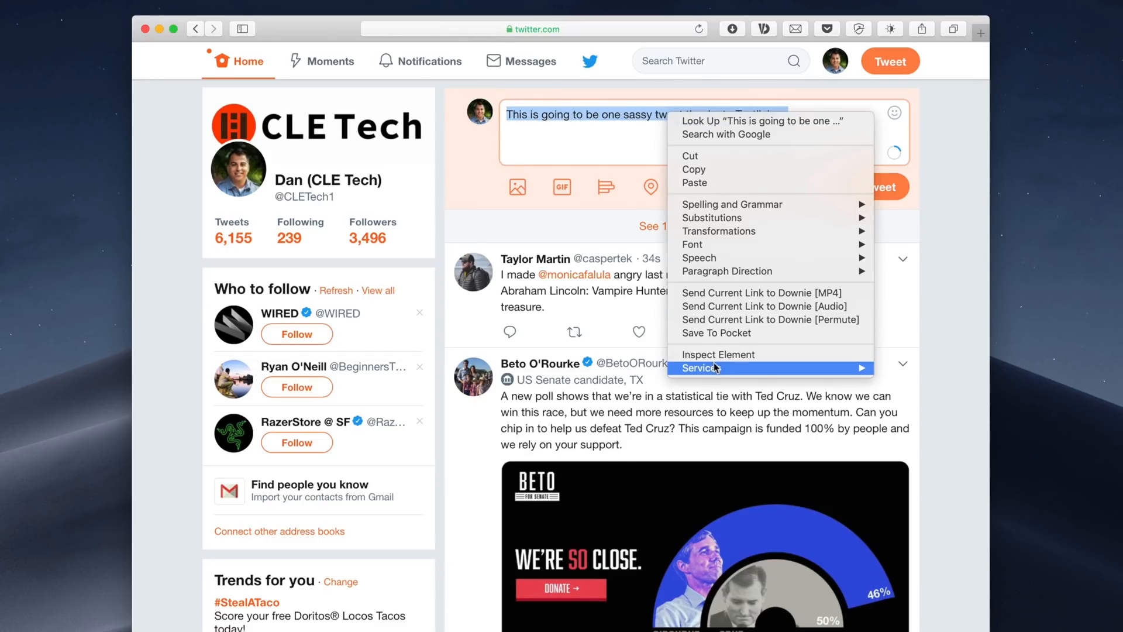
mouse_move(702, 368)
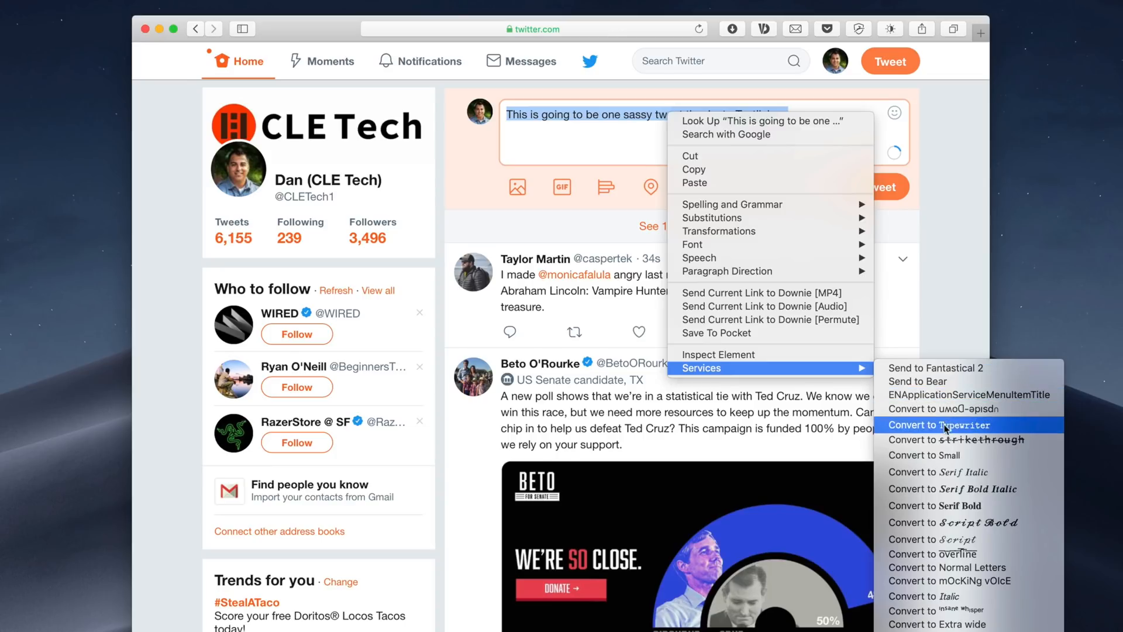
left_click(943, 426)
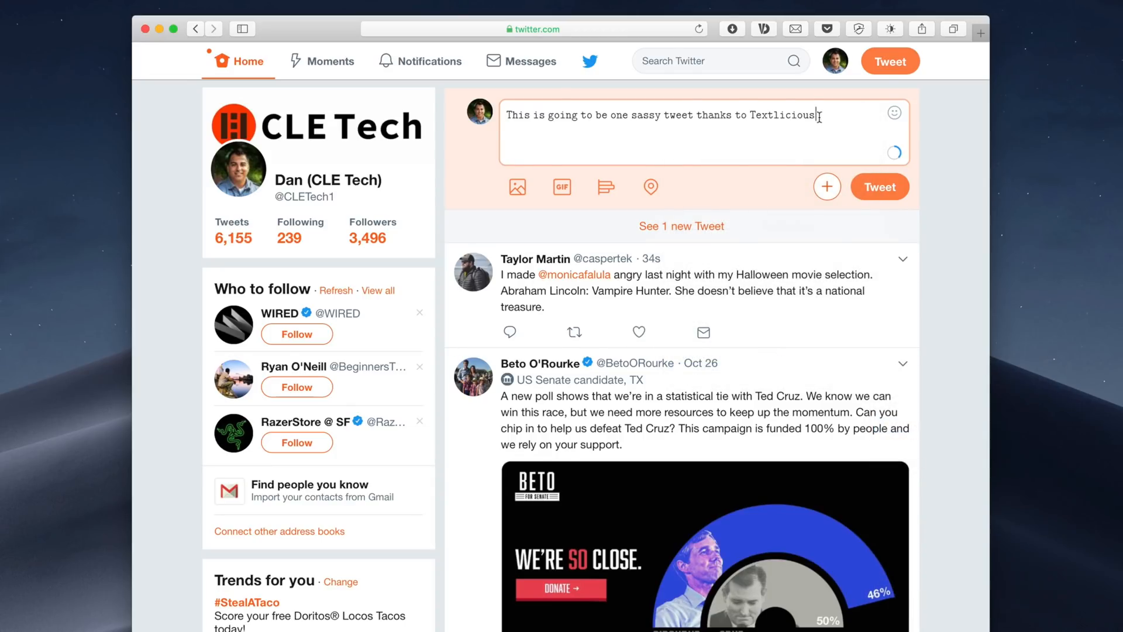
key("super+a")
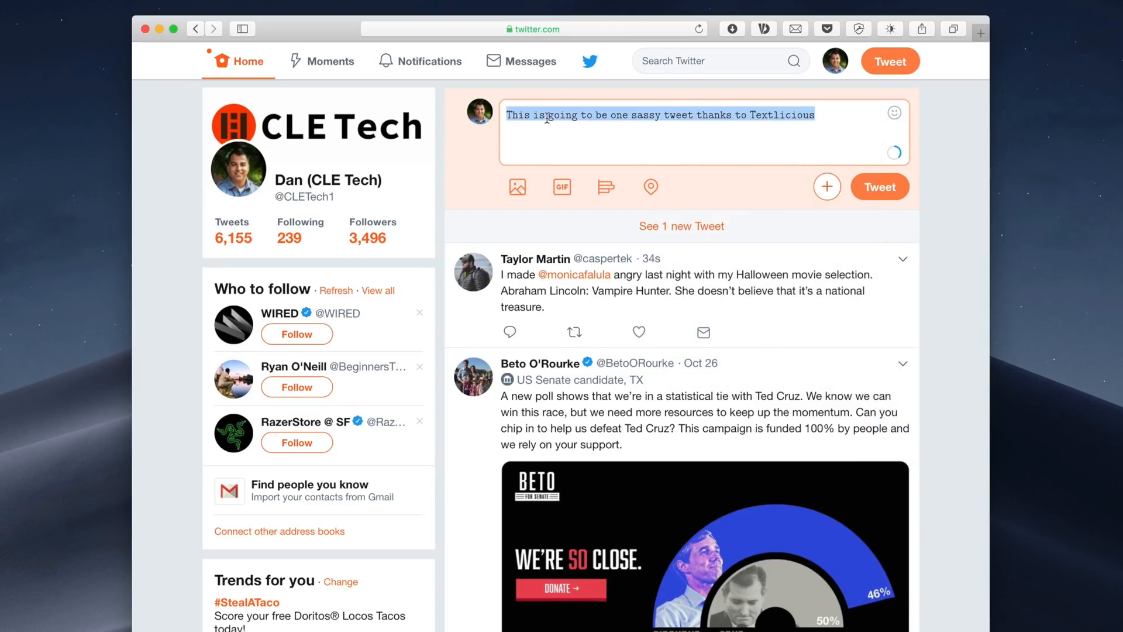
right_click(546, 120)
mouse_move(614, 376)
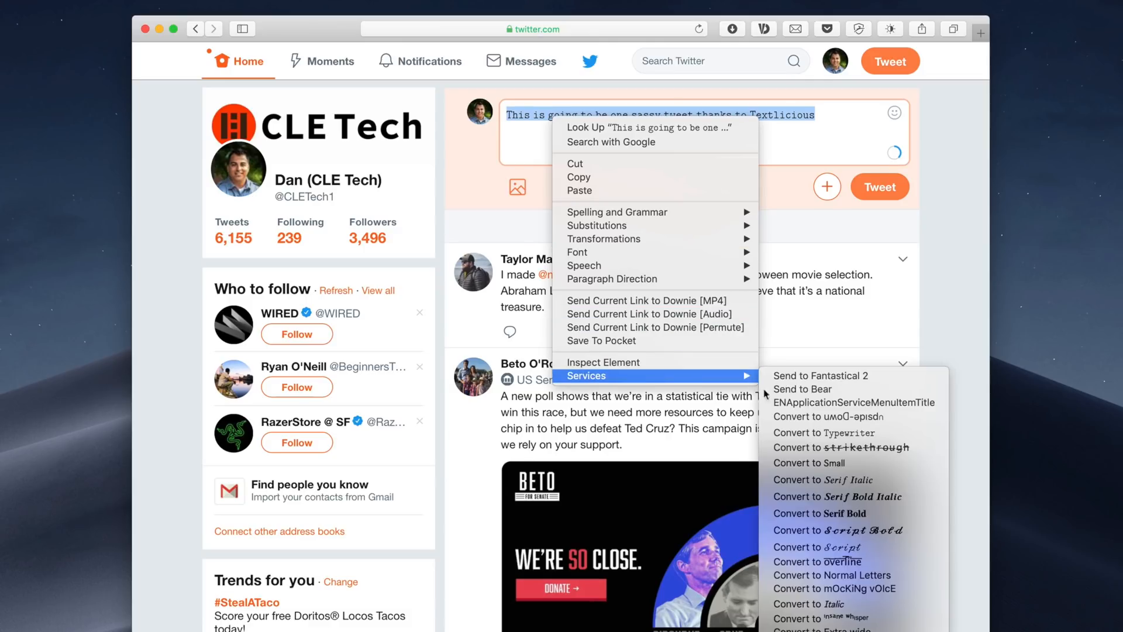
left_click(855, 481)
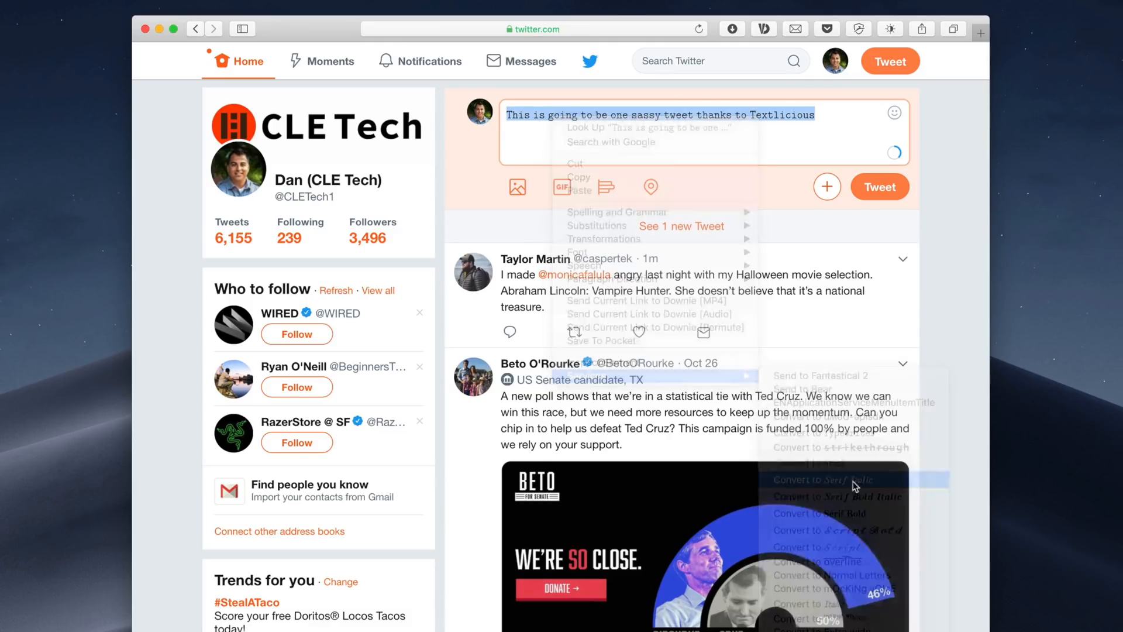
Step: Convert the tweet to mocking alternating-case text with clap emoji and select the result
left_click_drag(787, 111, 555, 81)
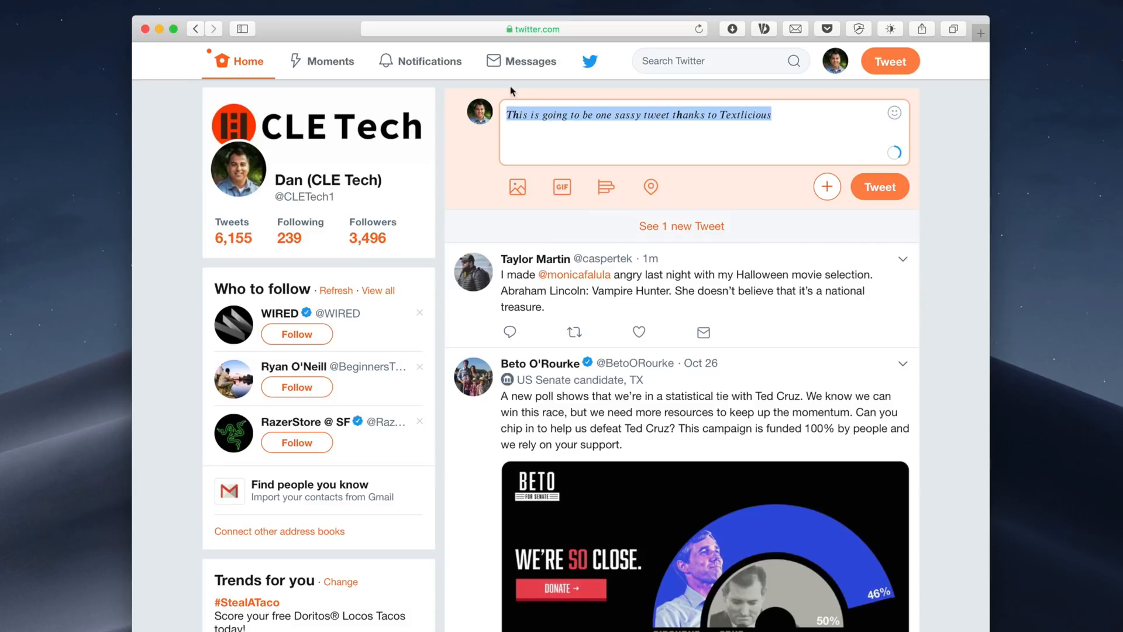
right_click(557, 110)
left_click(965, 527)
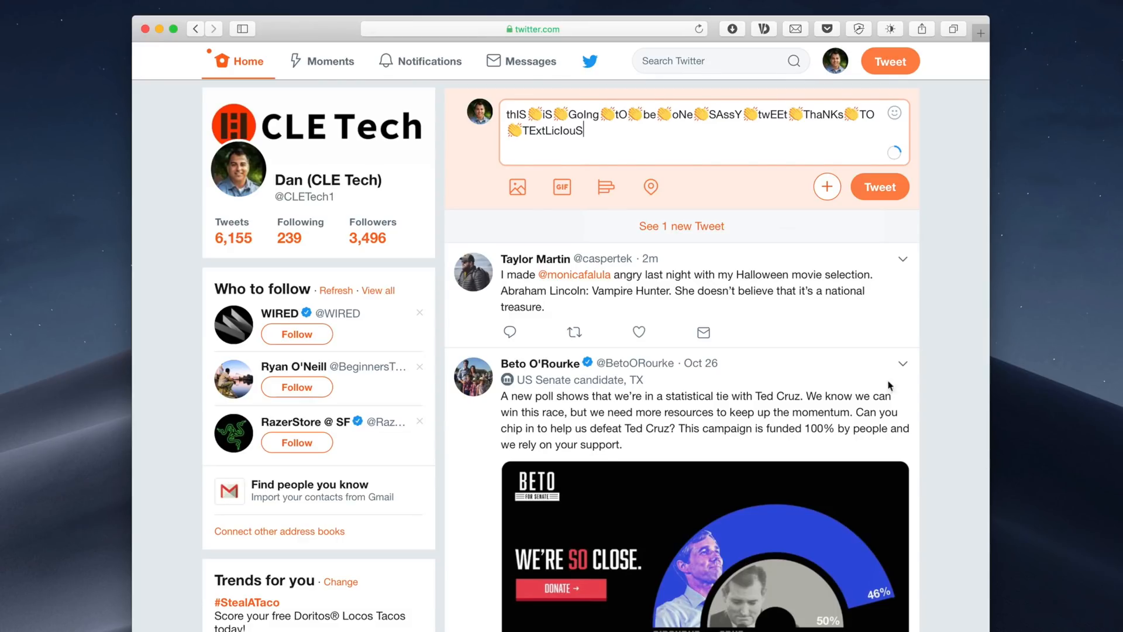
left_click_drag(587, 132, 441, 117)
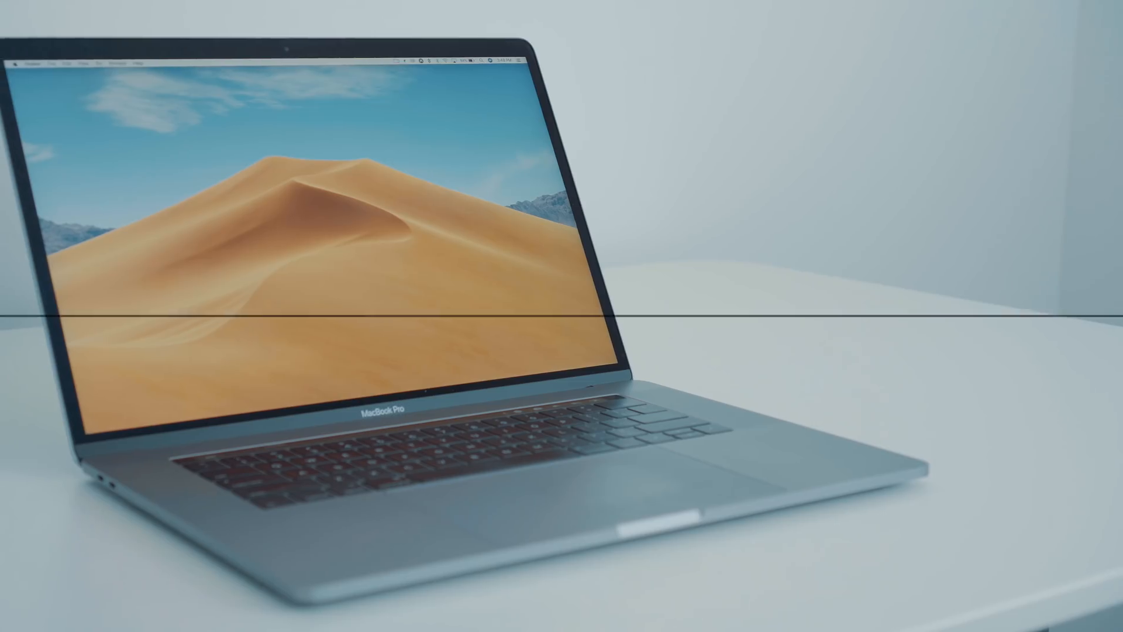